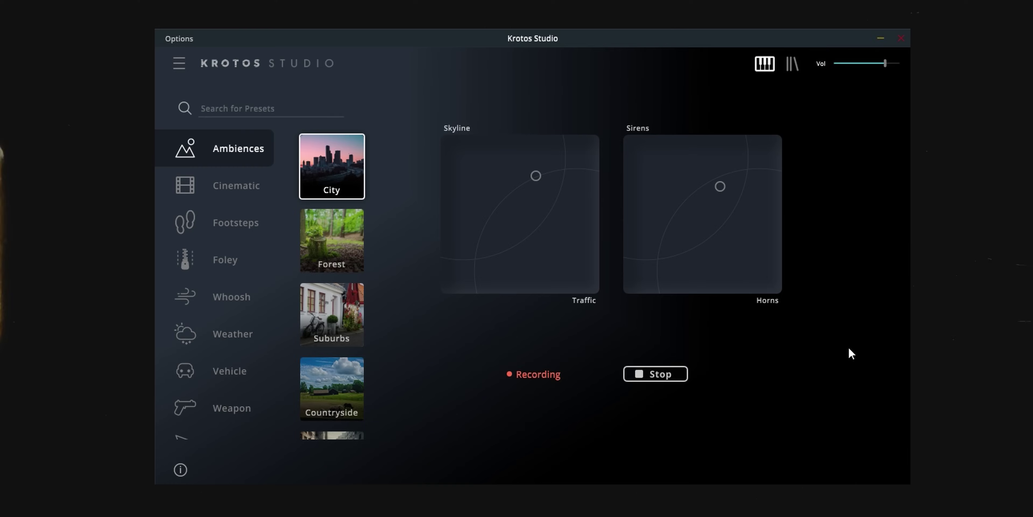
Load the Rain Urban Street preset from the Weather category in place of City
scroll(247, 298, "down", 1)
scroll(246, 297, "down", 1)
scroll(241, 301, "up", 2)
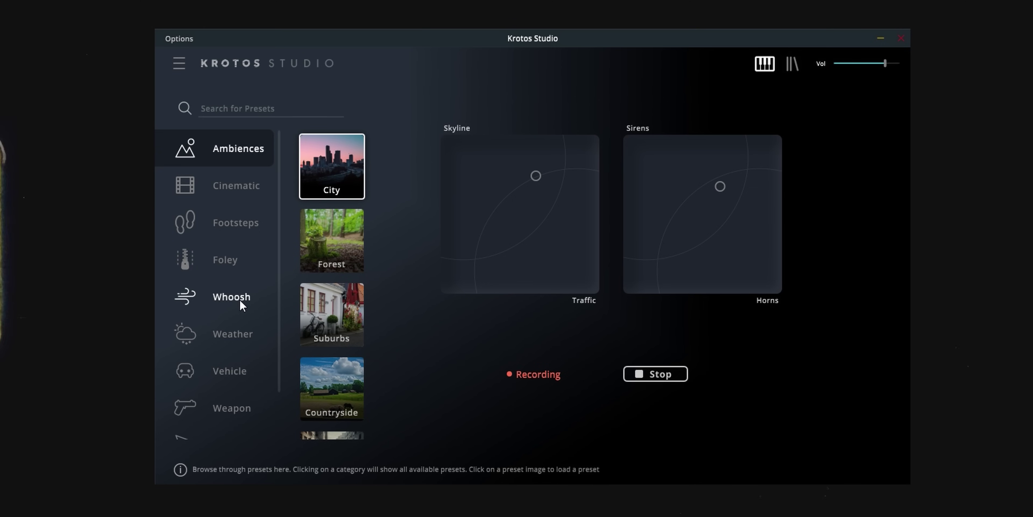
scroll(333, 301, "down", 10)
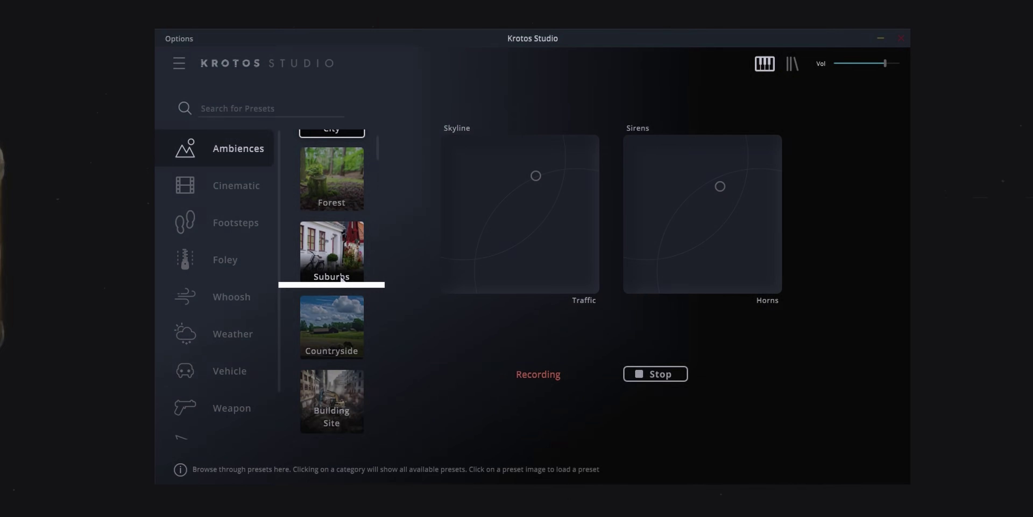
scroll(343, 303, "down", 10)
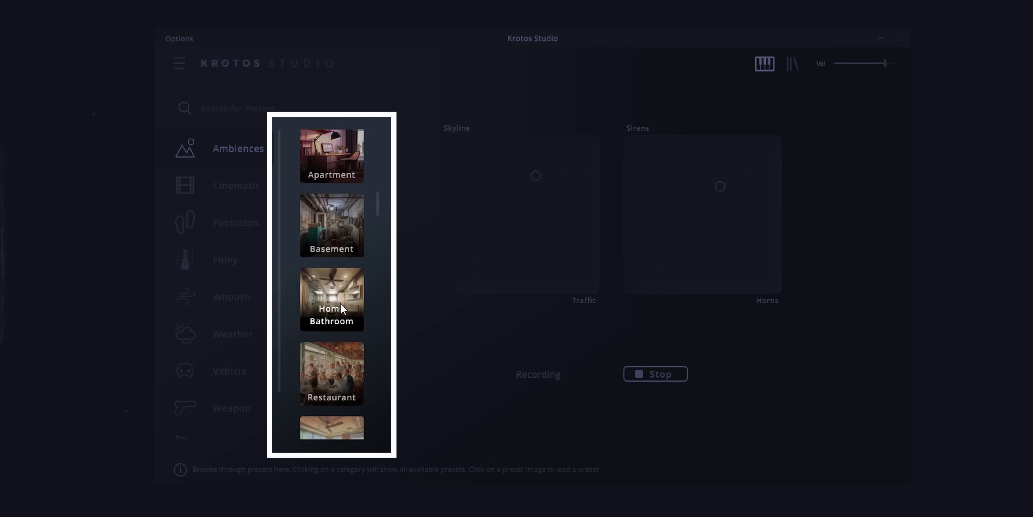
scroll(342, 308, "down", 10)
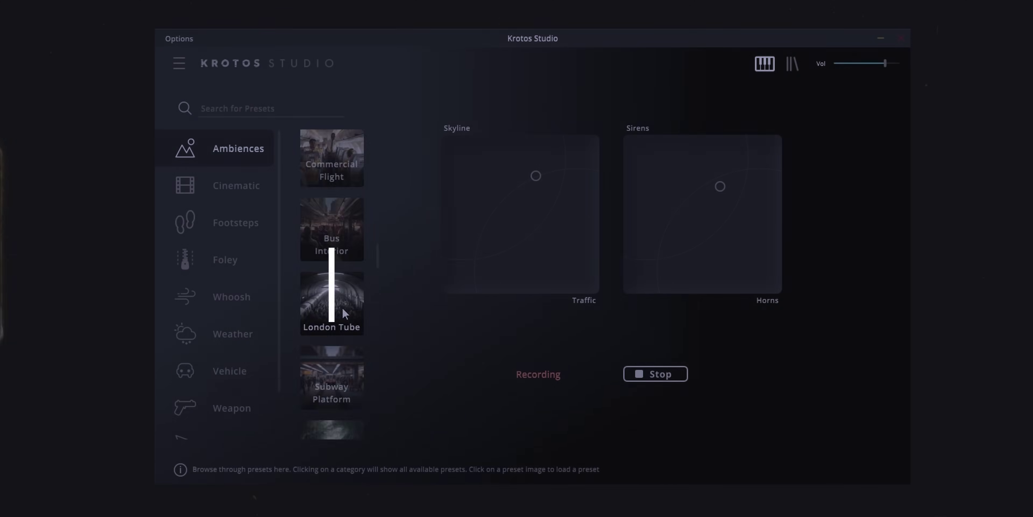
left_click(221, 339)
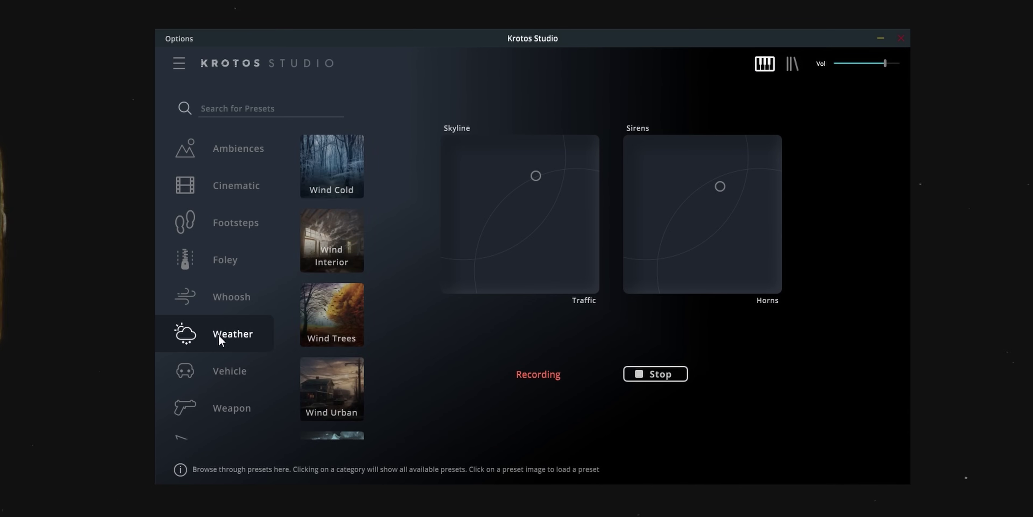
scroll(377, 170, "down", 8)
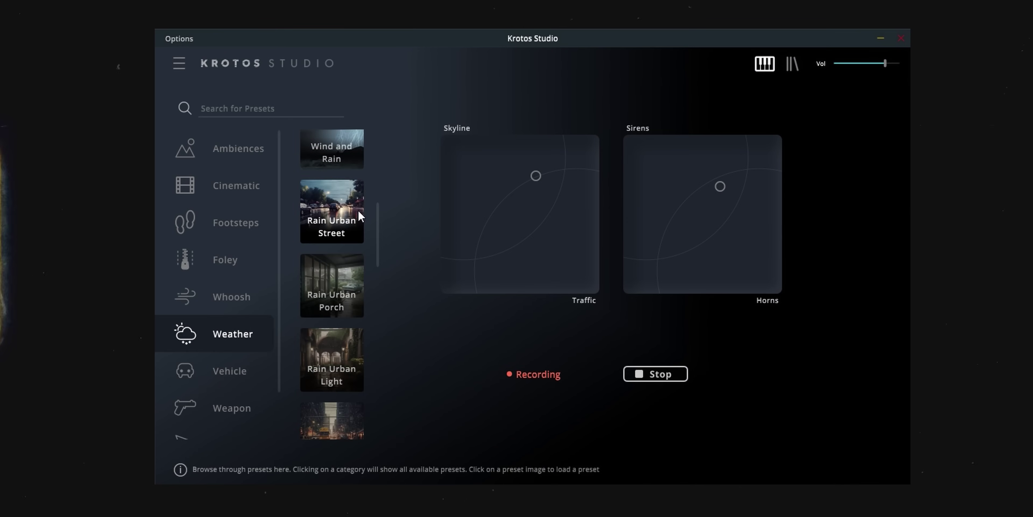
left_click(333, 209)
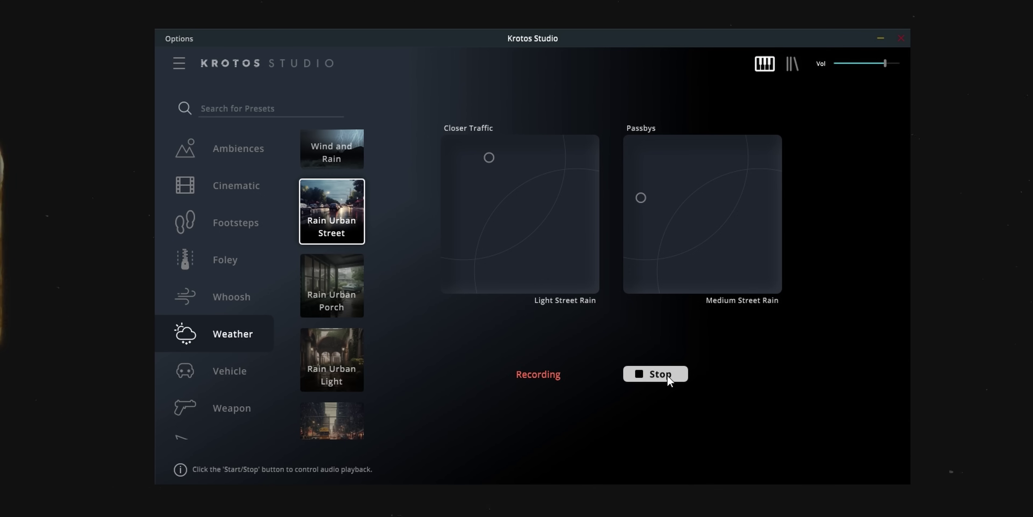
Let the Rain Urban Street recording run until it stops on its own
mouse_move(883, 67)
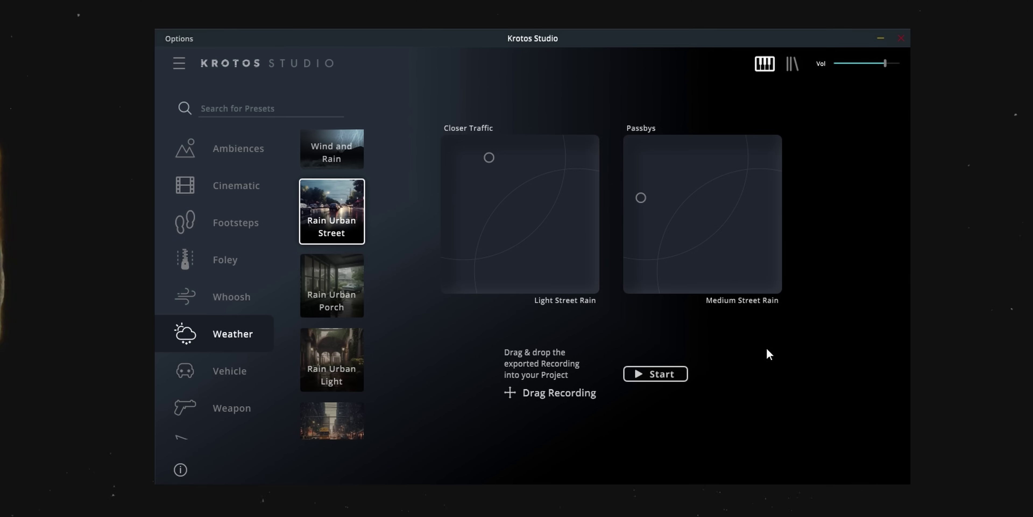
Record a new take moving the Passbys and Closer Traffic pads, then drag it into the project
left_click(665, 367)
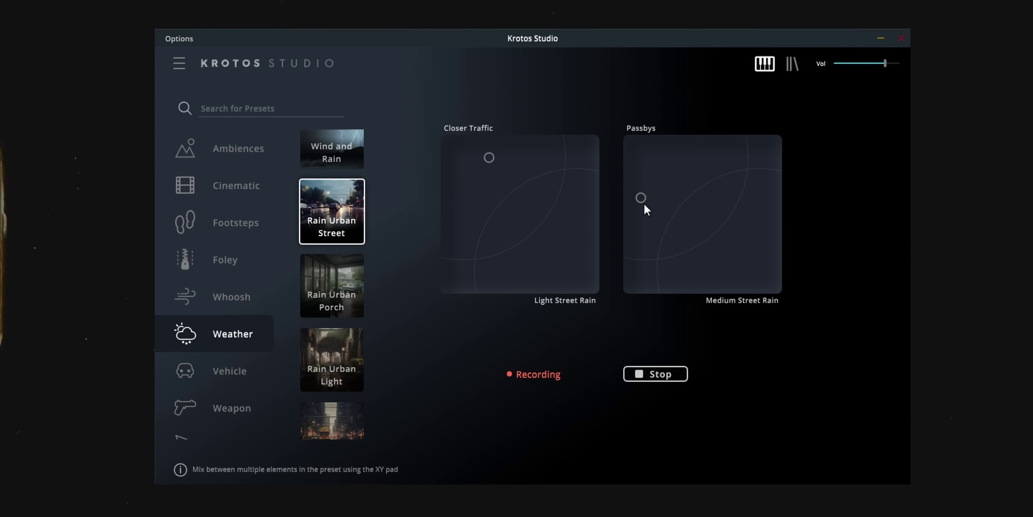
left_click_drag(645, 203, 764, 267)
mouse_move(490, 155)
left_mouse_down()
mouse_move(483, 201)
mouse_move(505, 247)
mouse_move(543, 259)
mouse_move(576, 246)
mouse_move(584, 211)
mouse_move(573, 197)
mouse_move(483, 205)
mouse_move(475, 190)
mouse_move(492, 163)
left_mouse_up()
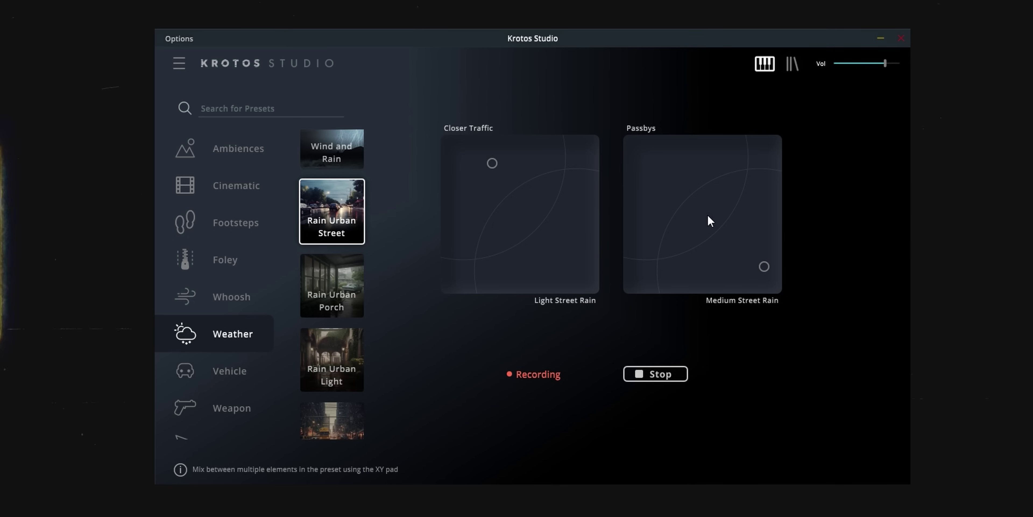
left_click_drag(764, 266, 635, 179)
left_click(550, 157)
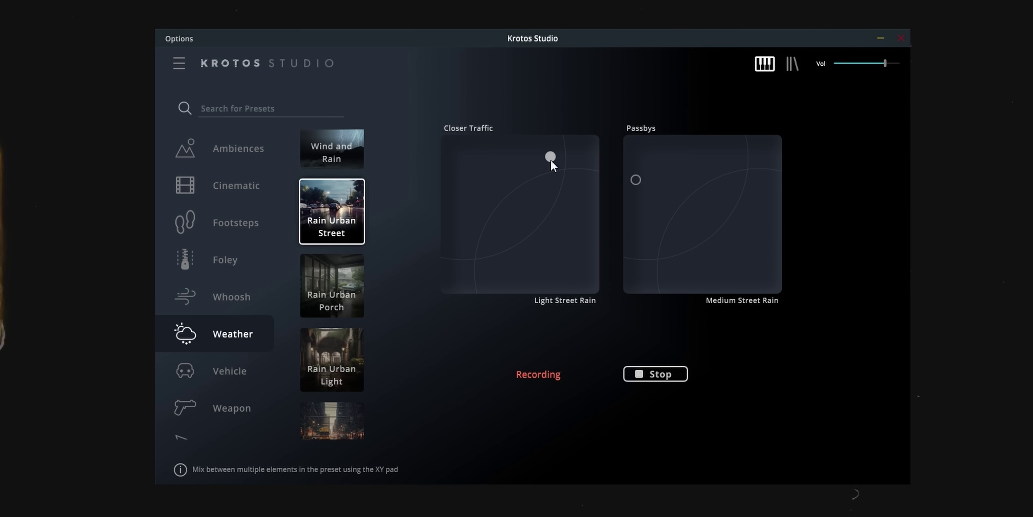
left_click(657, 374)
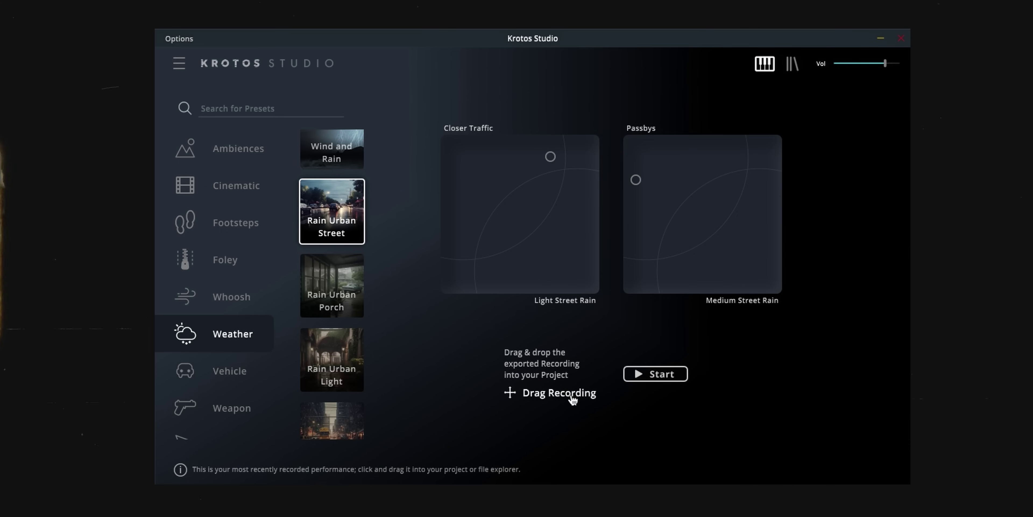
left_click_drag(574, 396, 760, 408)
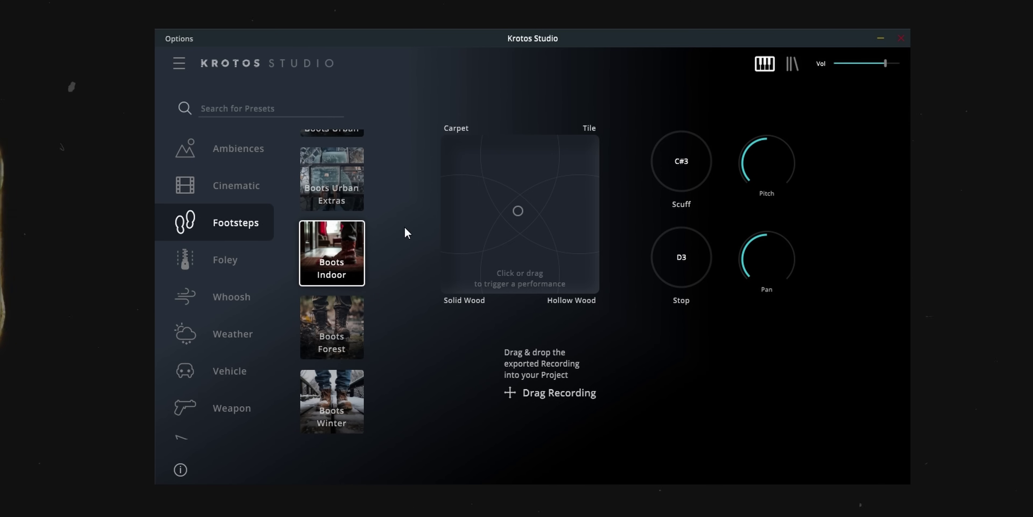
Record Boots Indoor footsteps across the Carpet, Tile, Hollow Wood and Solid Wood pad corners
left_click(449, 140)
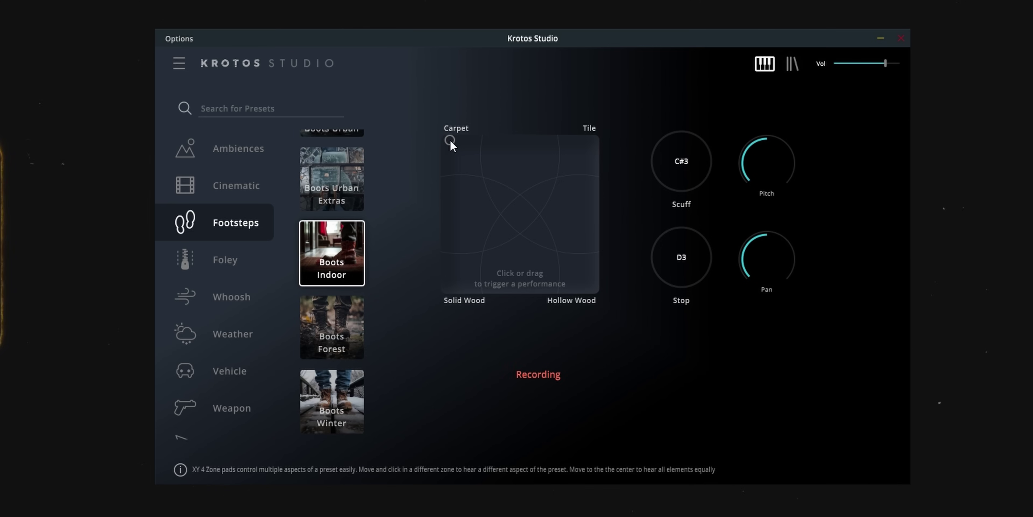
left_click(594, 141)
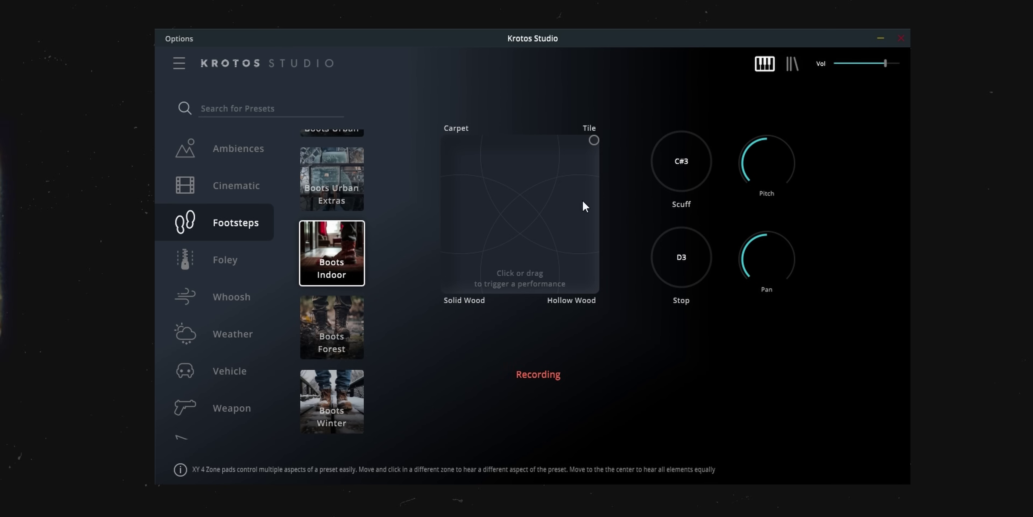
left_click(593, 286)
left_click(457, 286)
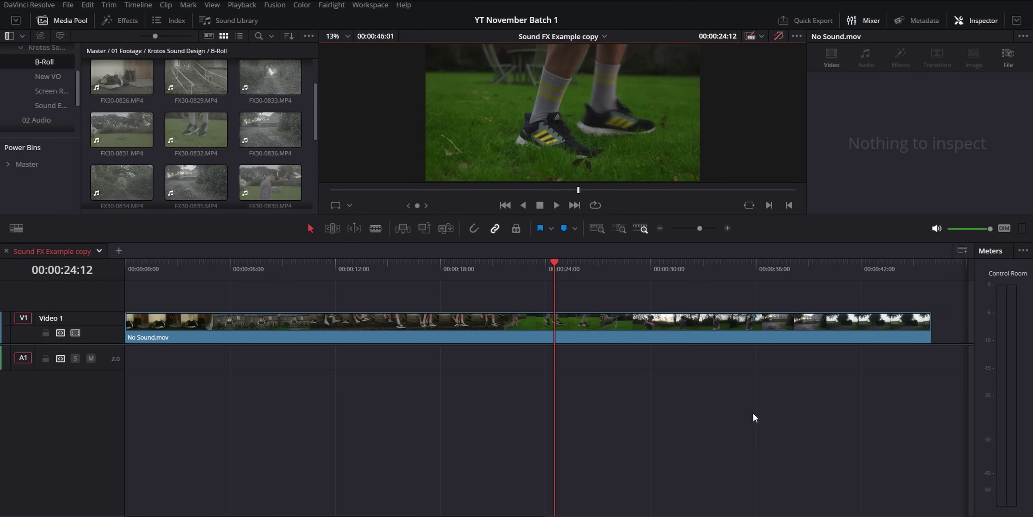
In the Fairlight page, add a new audio track and name it 'Krotos Studio'
key("shift+7")
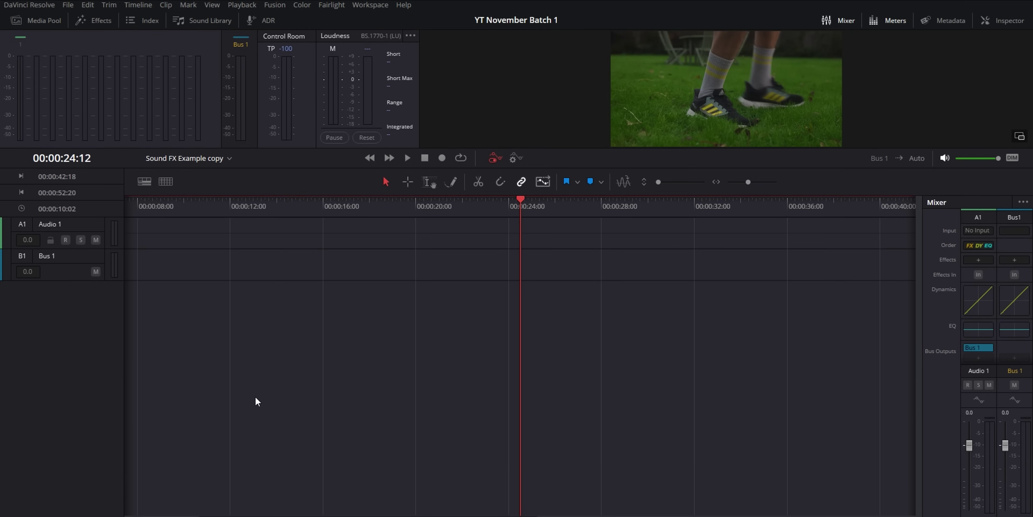
right_click(69, 316)
mouse_move(101, 319)
left_click(222, 330)
double_click(56, 256)
type("Krotos Studio")
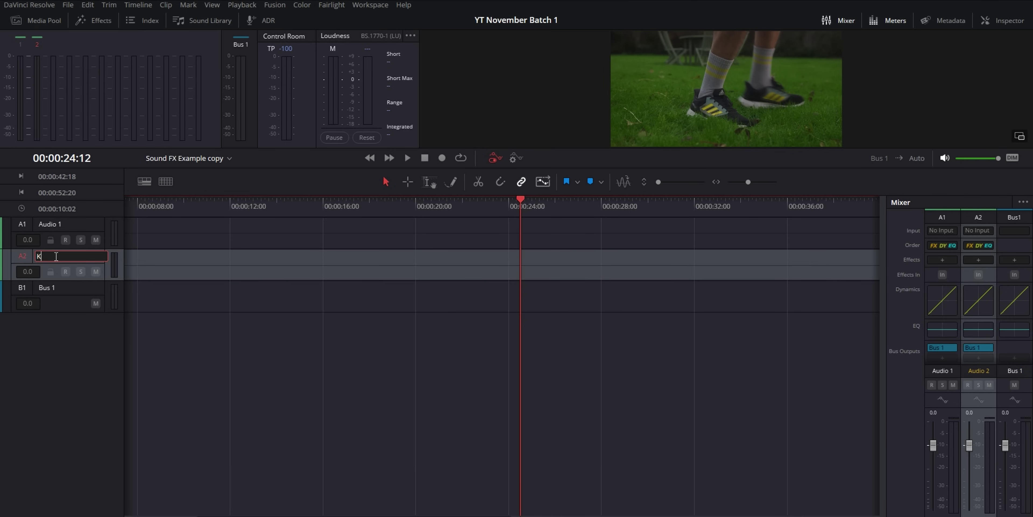
left_click(325, 361)
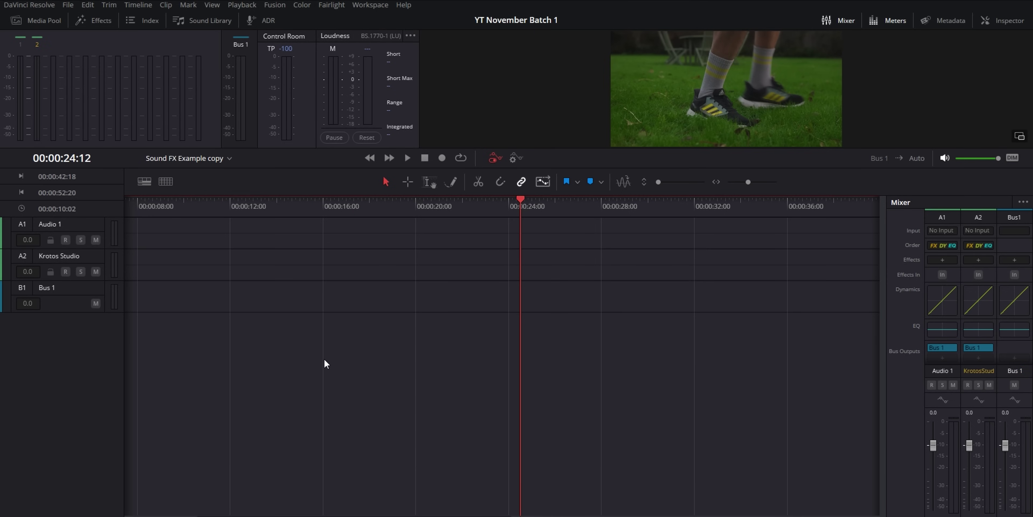
Insert the Krotos Studio VST instrument plugin on track A2
left_click(978, 260)
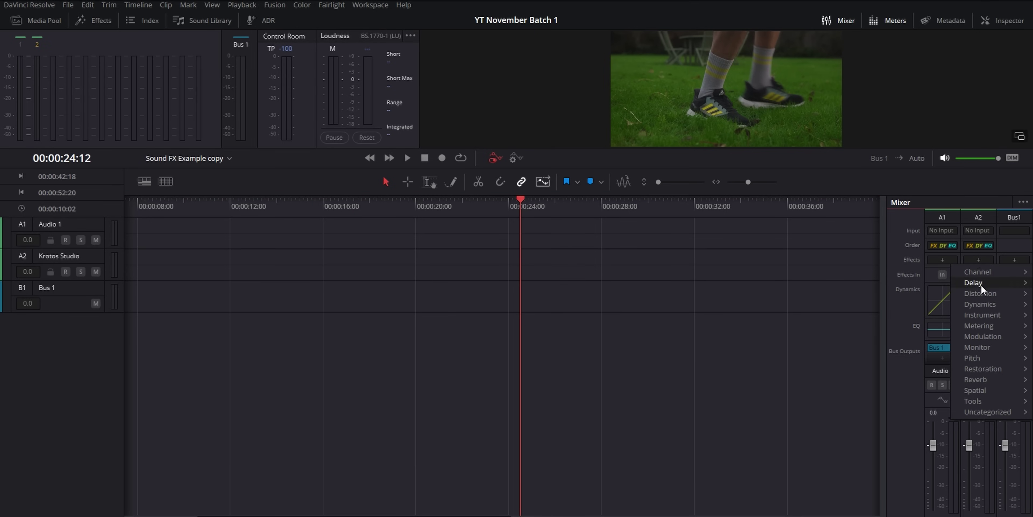
mouse_move(981, 312)
mouse_move(916, 323)
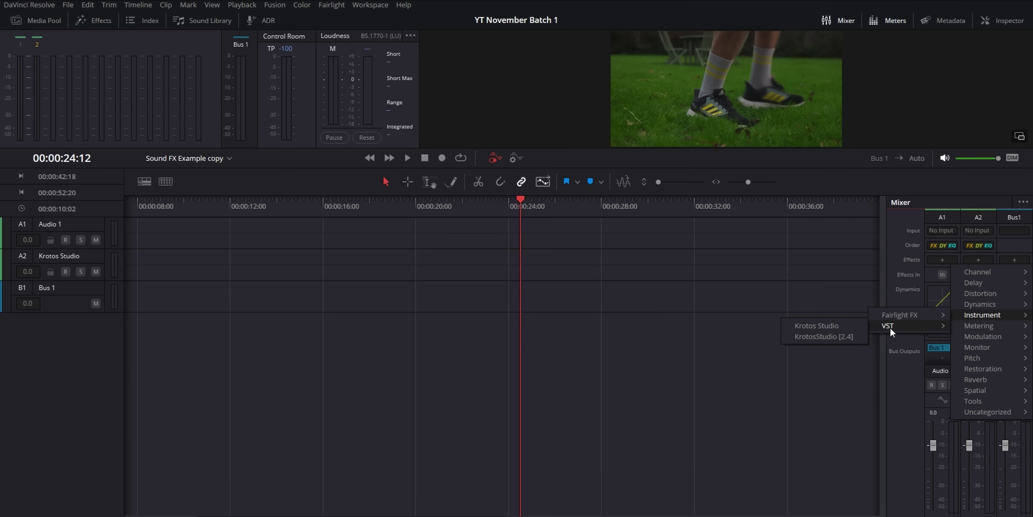
left_click(858, 327)
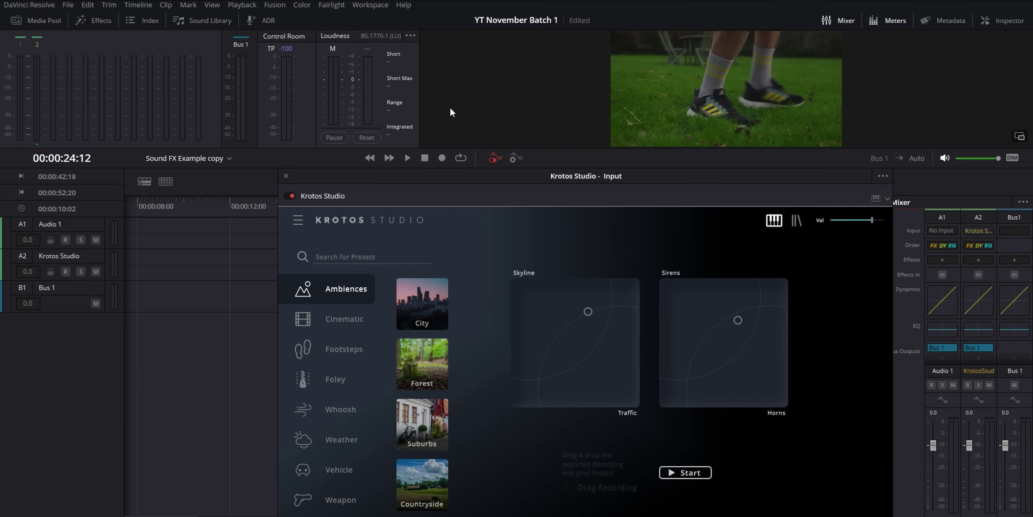
Set Fairlight Input Monitor Style to Auto and arm track A2 for recording
left_click(326, 6)
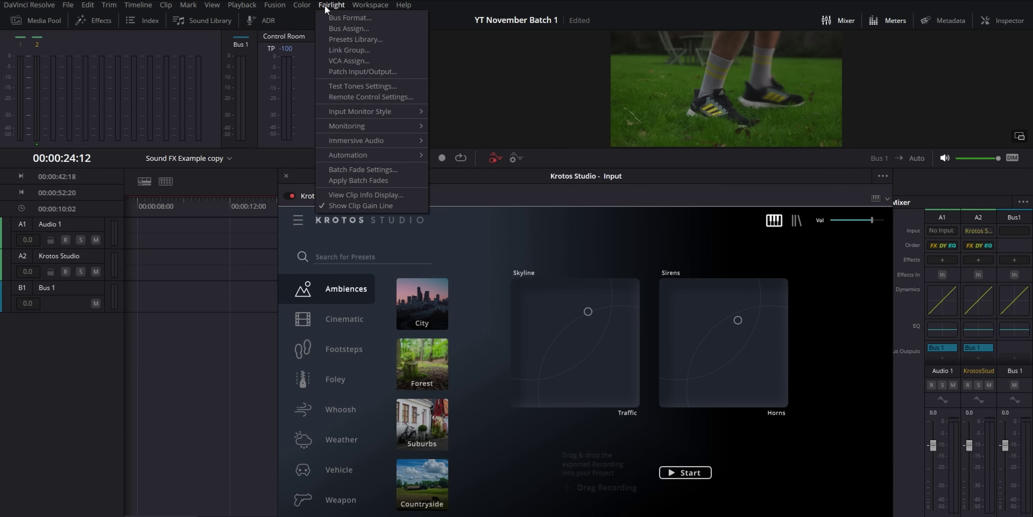
mouse_move(361, 115)
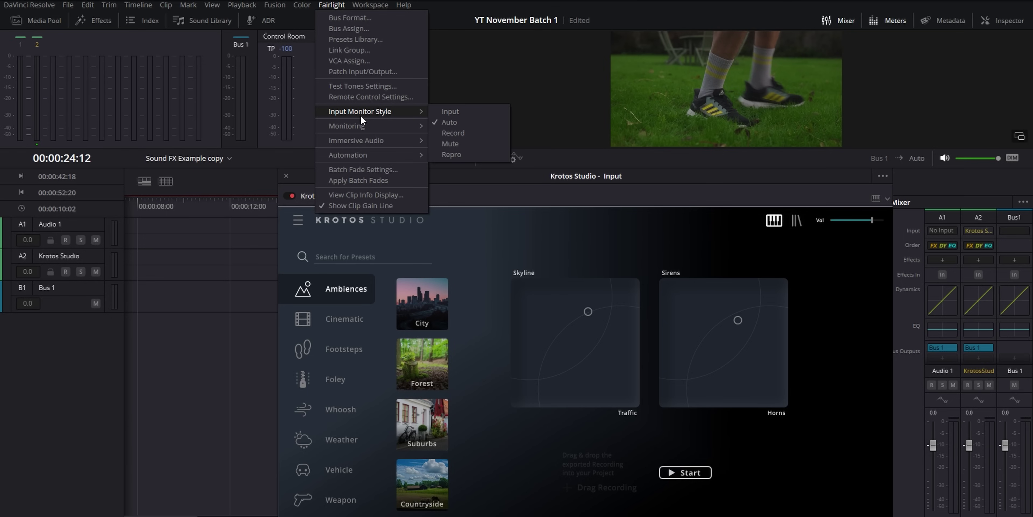
left_click(464, 125)
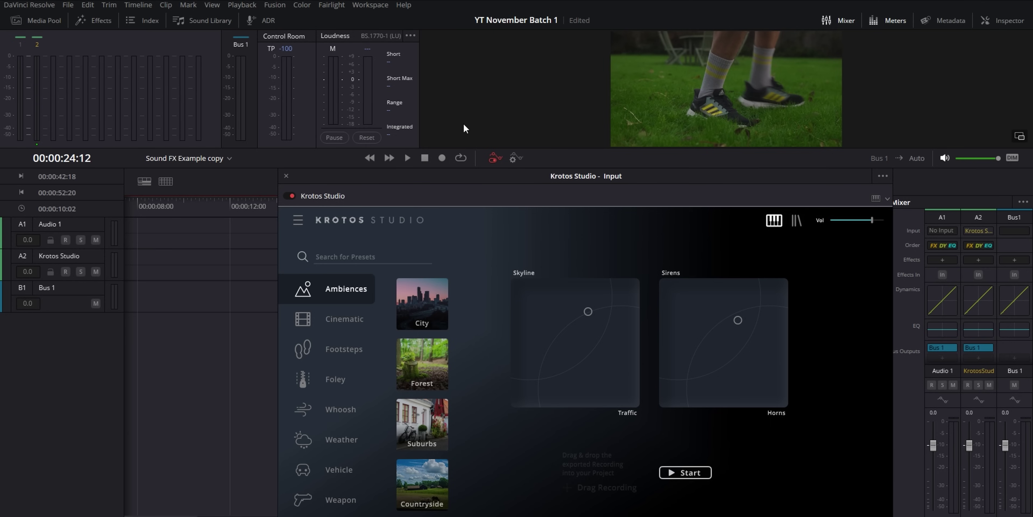
left_click(68, 273)
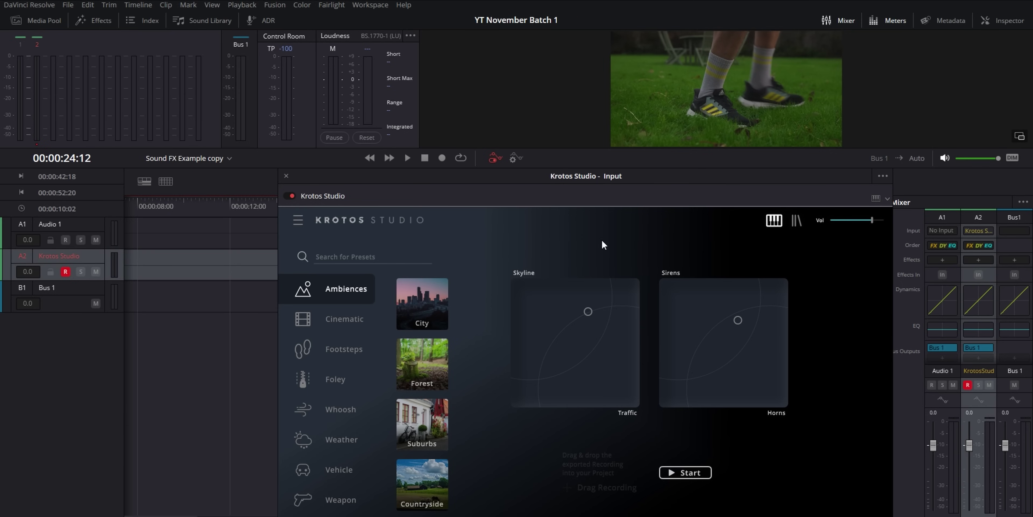
Start the Krotos Studio performance and shift the Sirens and Skyline XY pucks
left_click(698, 472)
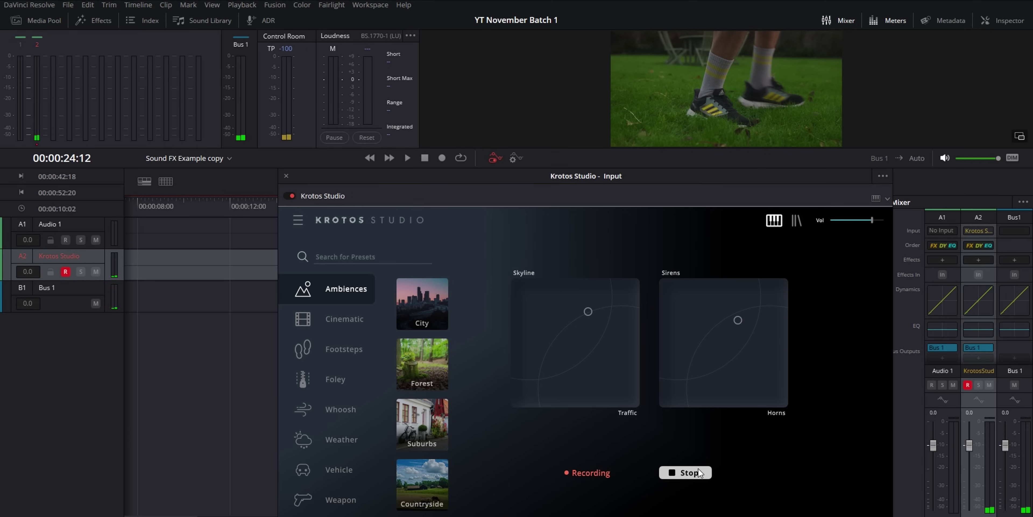
left_click_drag(738, 320, 696, 385)
left_click_drag(588, 312, 568, 348)
left_click_drag(696, 385, 693, 365)
Move the playhead near the start and record a six-second clip onto track A2
left_click(132, 200)
mouse_move(131, 200)
left_mouse_down()
mouse_move(123, 204)
mouse_move(144, 205)
left_mouse_up()
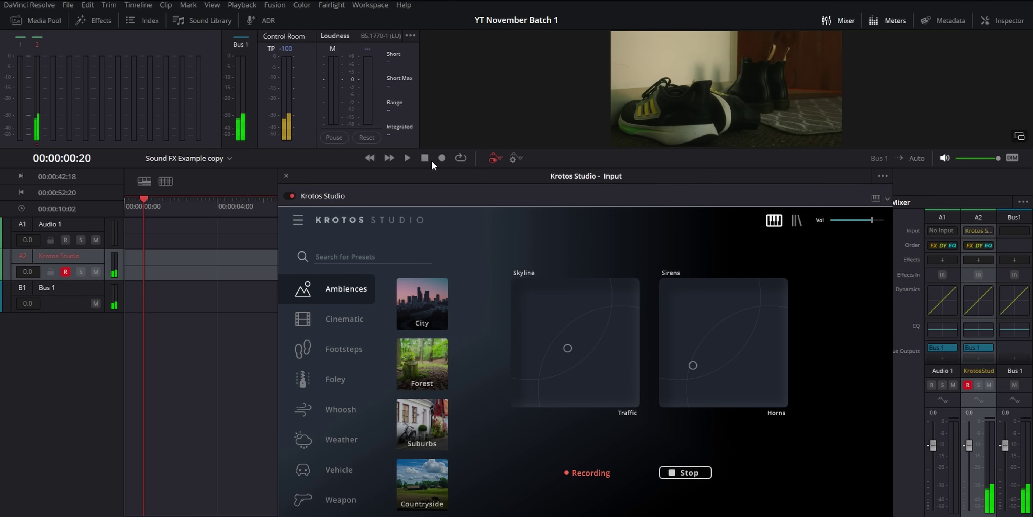
left_click(442, 158)
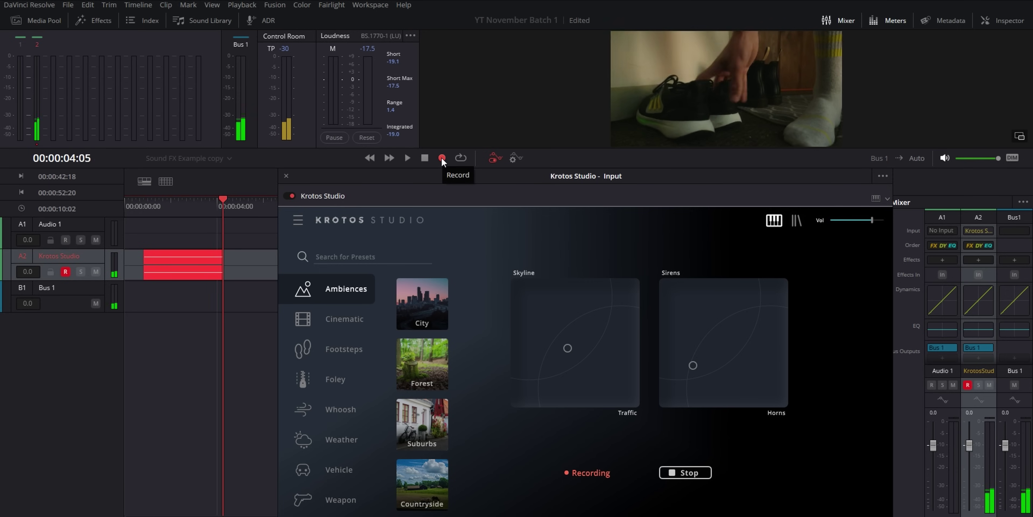
left_click(425, 158)
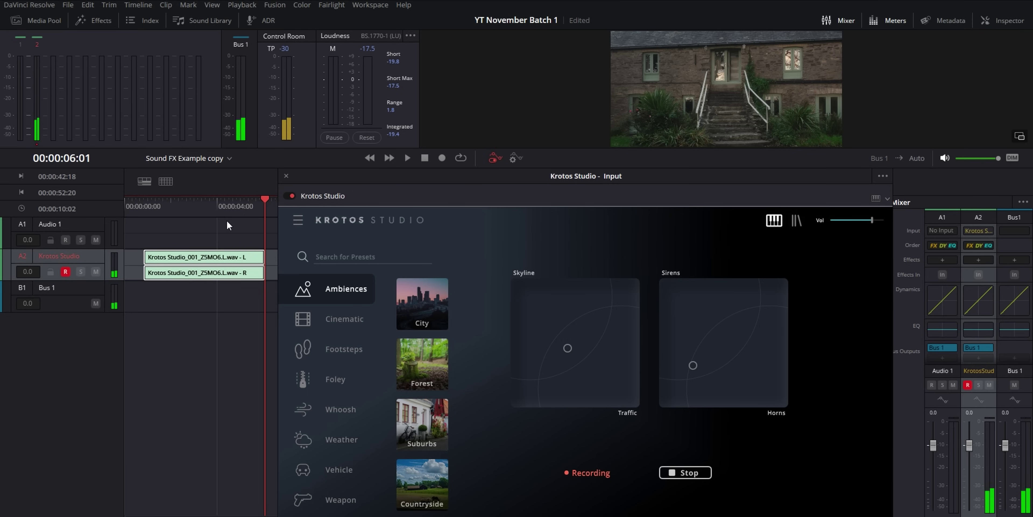
Stop the plugin recording, move the Krotos clip from A2 onto new track A3, and save
left_click(664, 470)
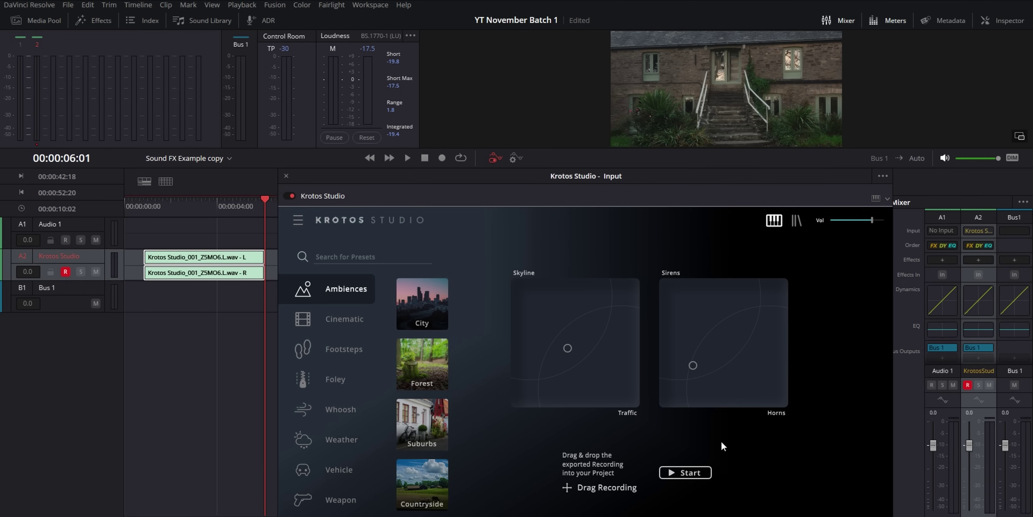
left_click(211, 265)
left_click_drag(211, 265, 211, 291)
key("ctrl+s")
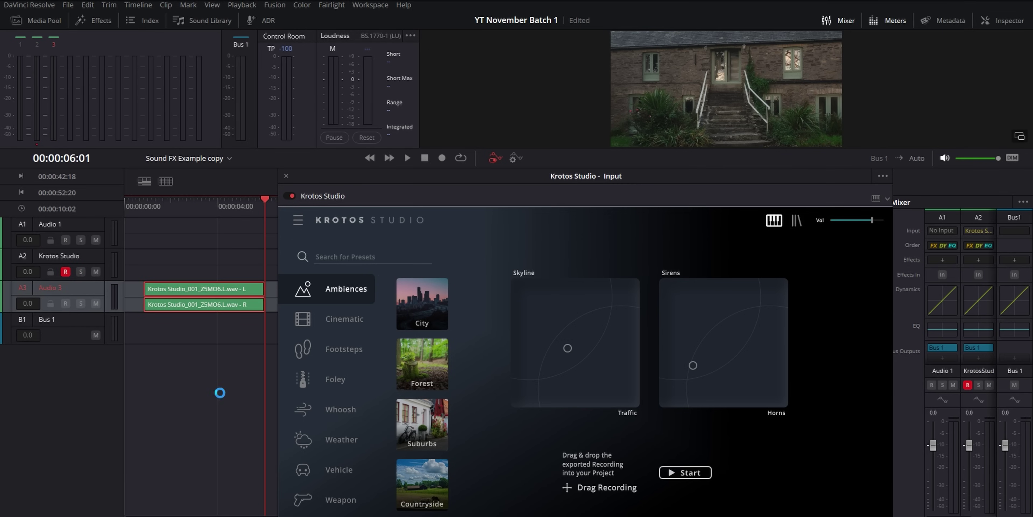